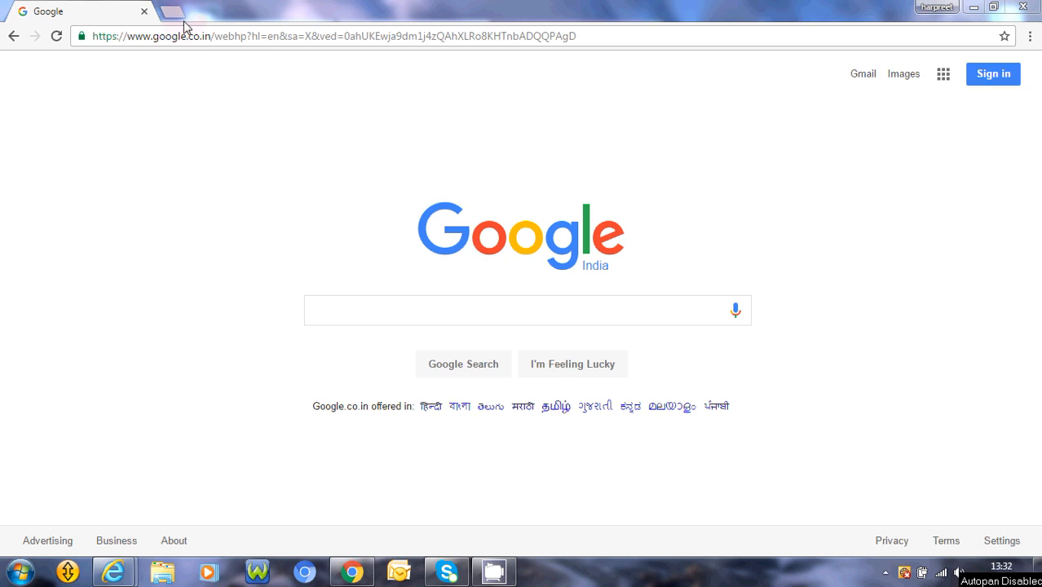
Enter login.iqmetallika.com as the browser's web address.
click(216, 36)
text(login)
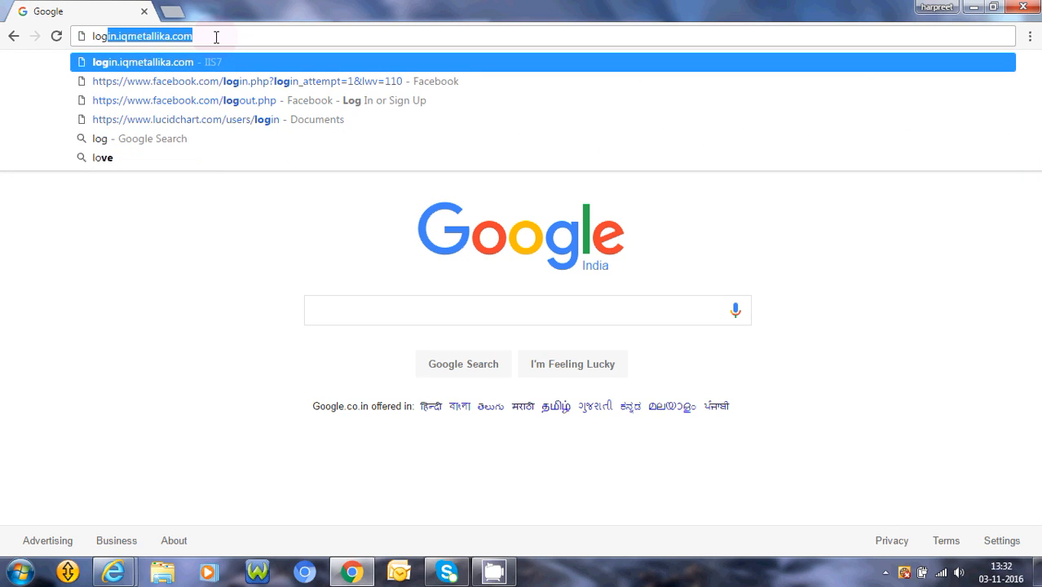
text(.iq)
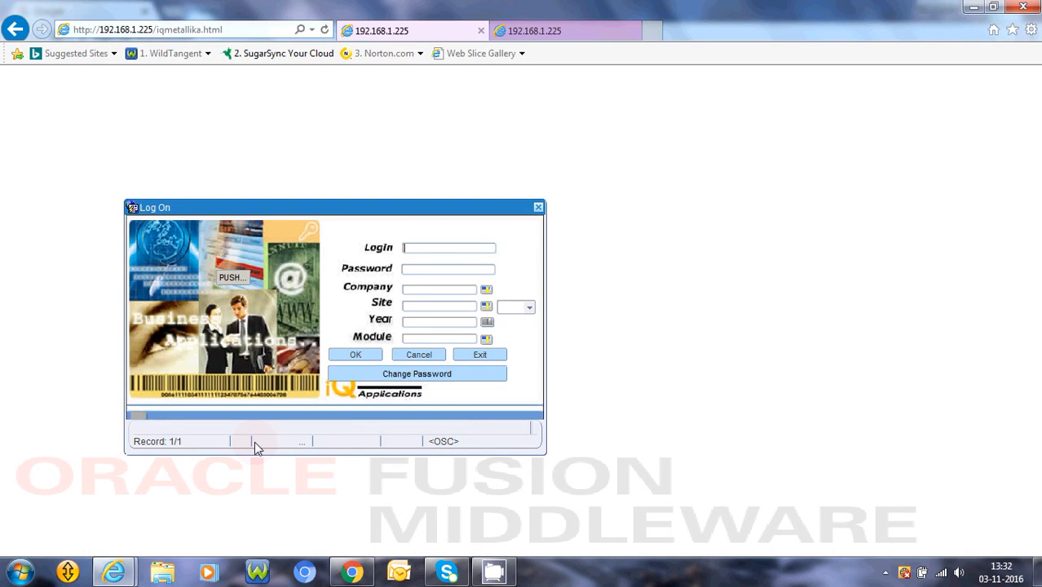
Fill in the login name admin and the account password, and accept the company, site ROLLING and year 1617.
text(a)
text(dminadmin)
key(Tab)
key(Return)
key(Return)
key(Return)
key(Return)
key(Return)
key(Return)
key(Return)
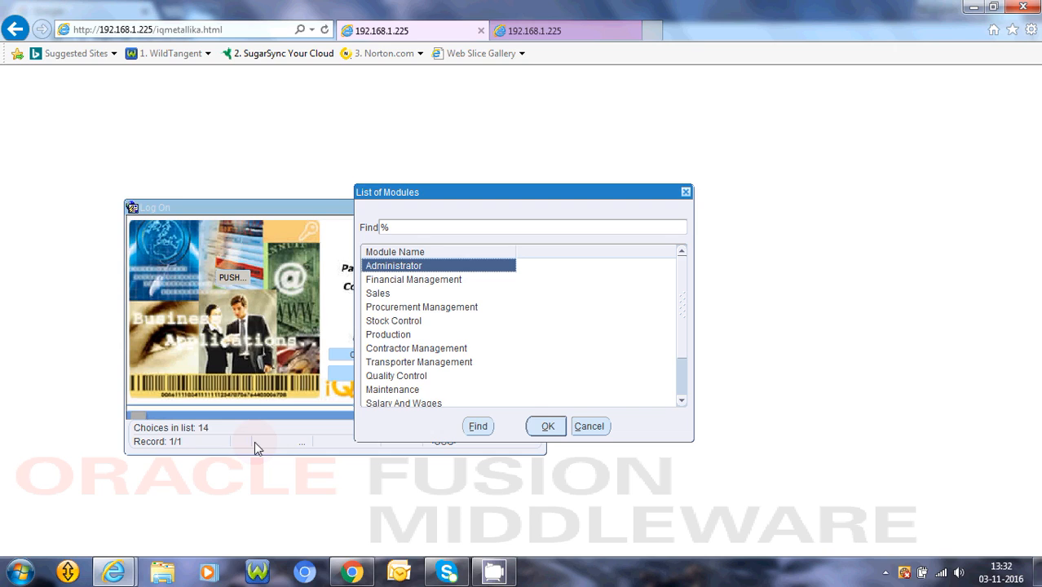
Choose the Financial Management module and complete the logon.
key(Down)
key(Return)
key(Return)
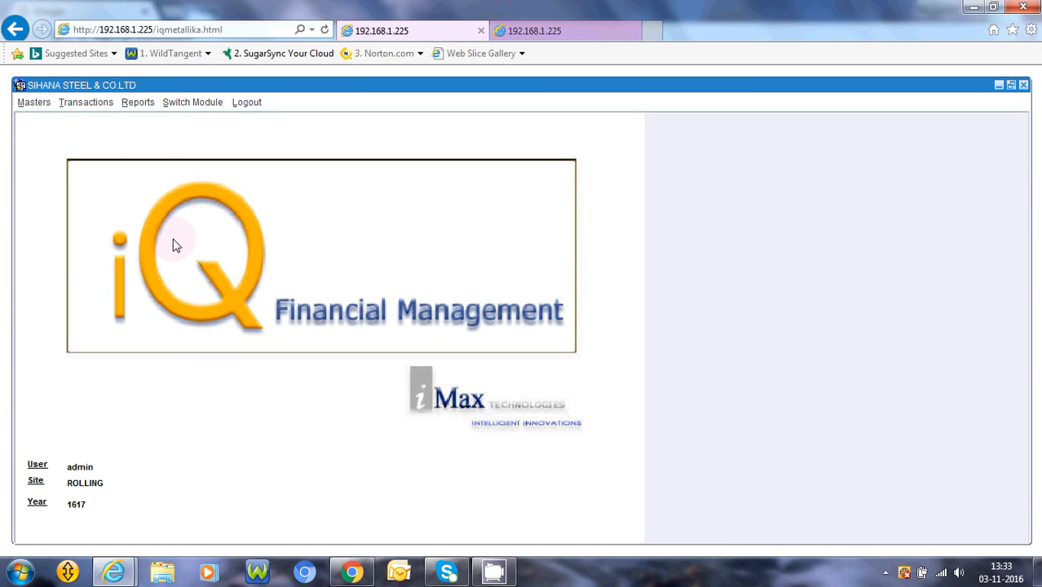
Open the Ledgers report from the General Ledgers reports and select 3 Electricity Board as the account name.
click(137, 106)
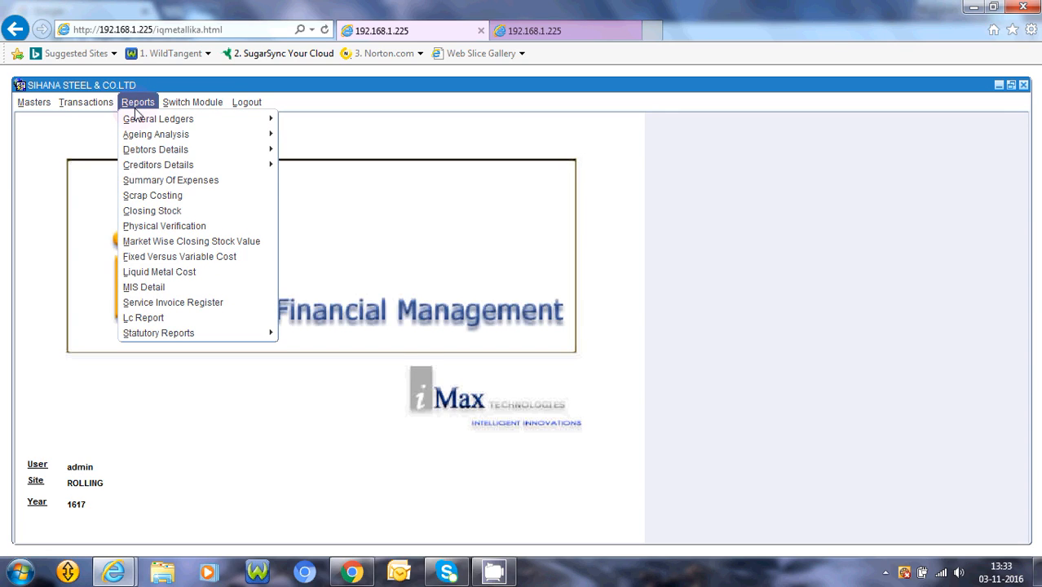
mouse_move(140, 121)
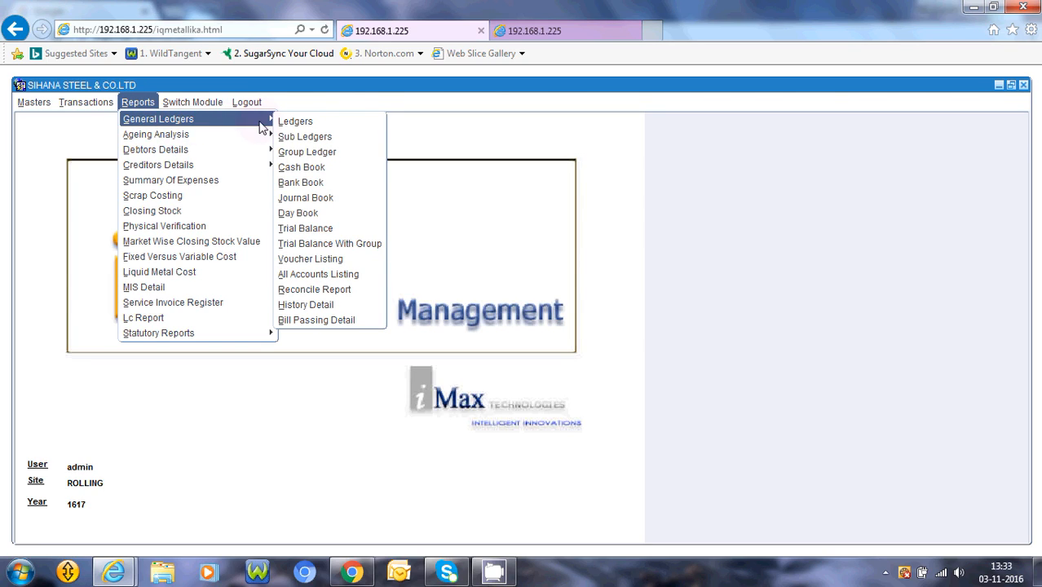
click(283, 122)
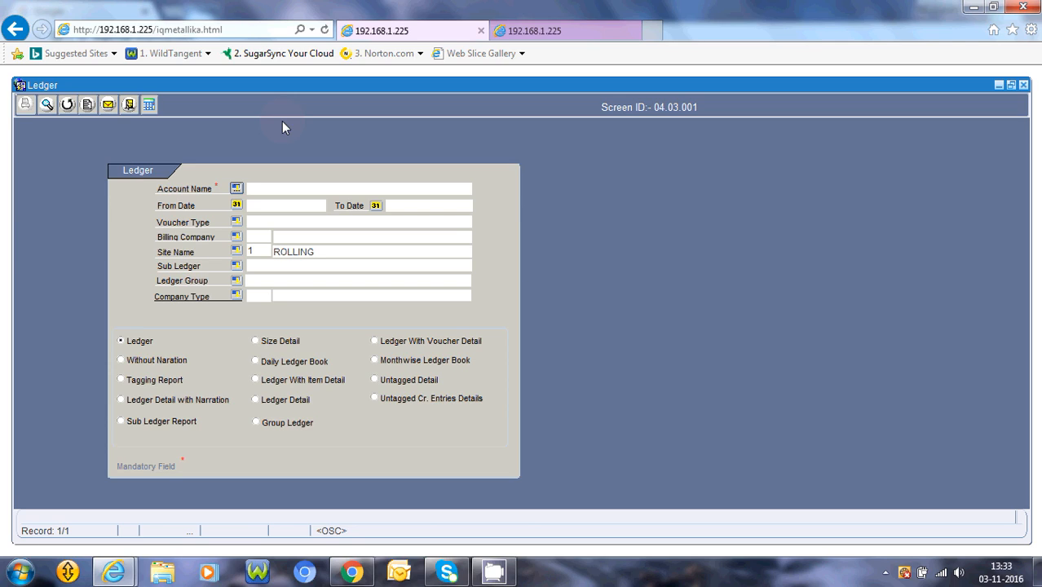
click(236, 187)
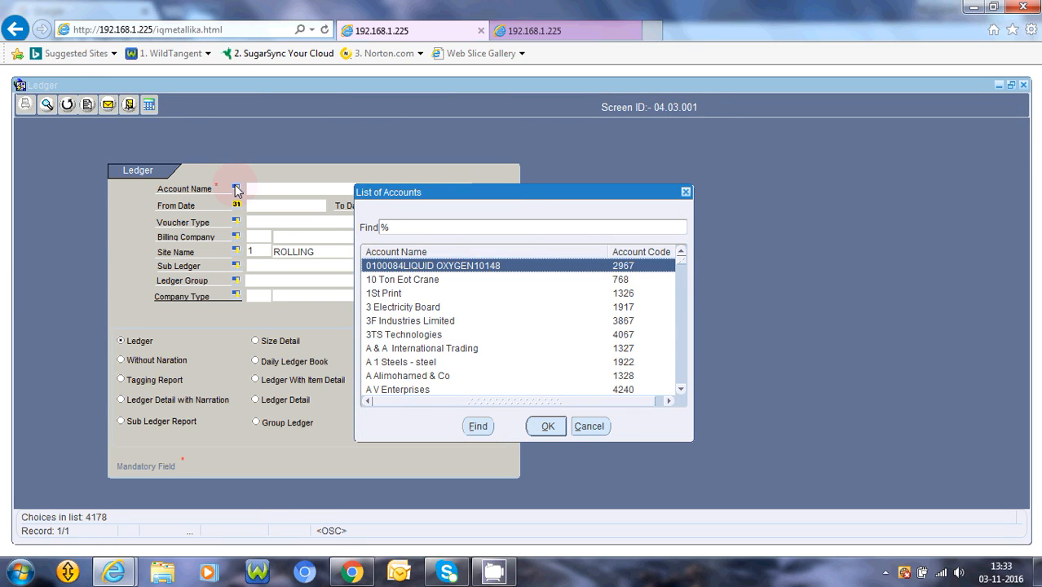
click(386, 310)
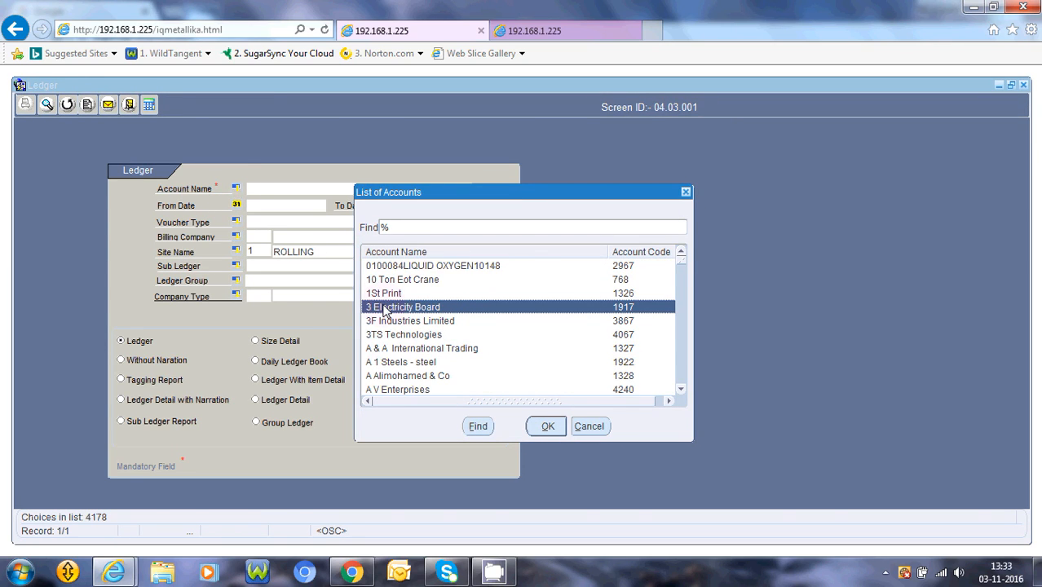
click(548, 426)
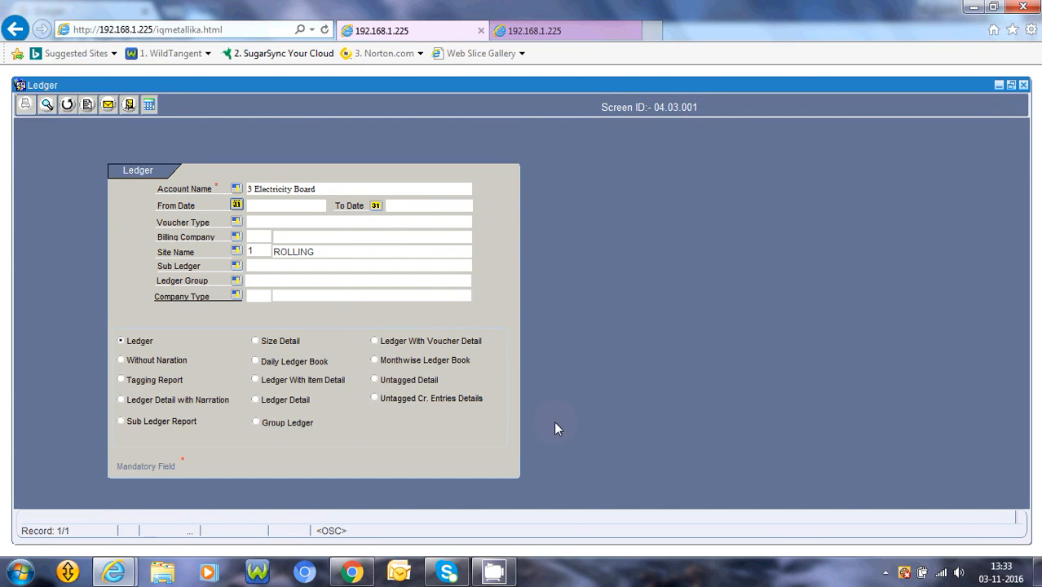
Set the ledger period from 01/04/2016 to 03/11/2016.
click(236, 206)
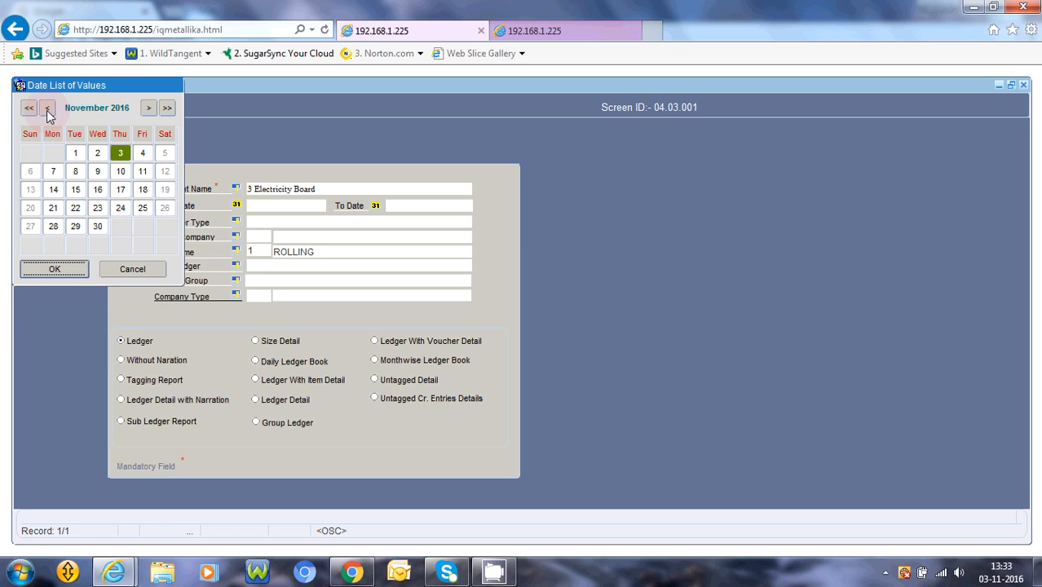
double_click(48, 109)
click(48, 109)
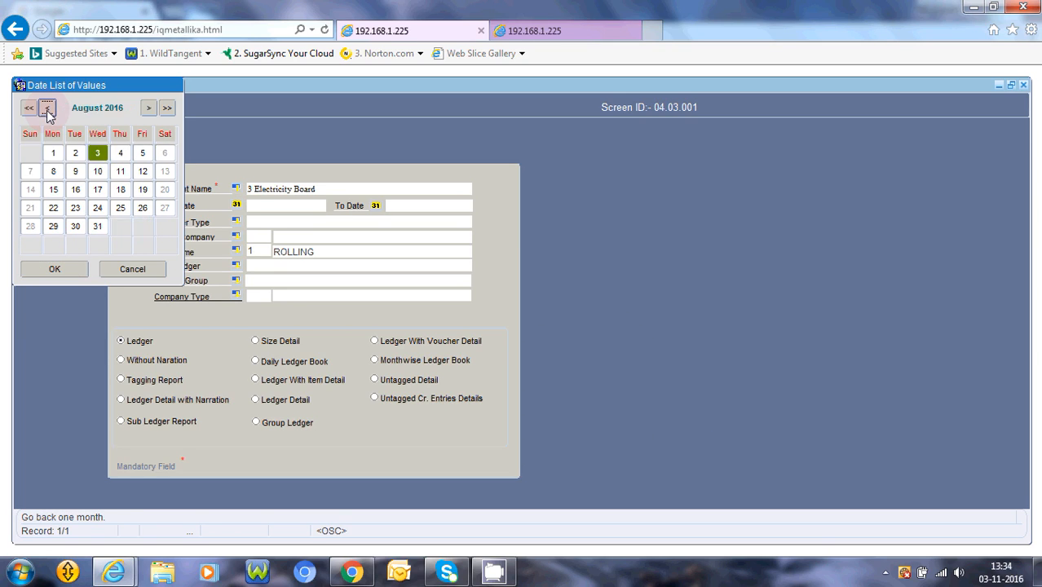
click(48, 109)
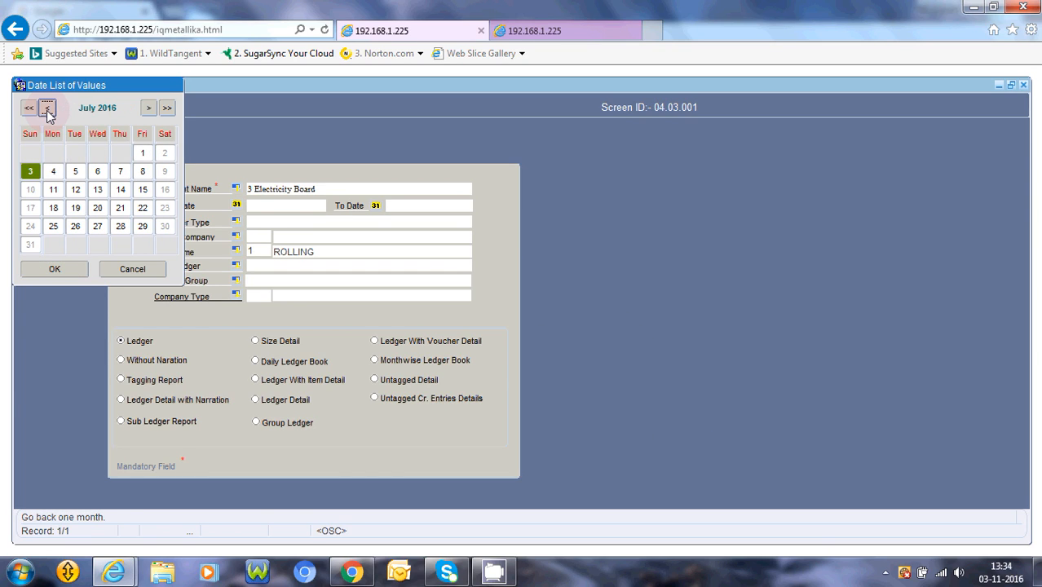
click(47, 109)
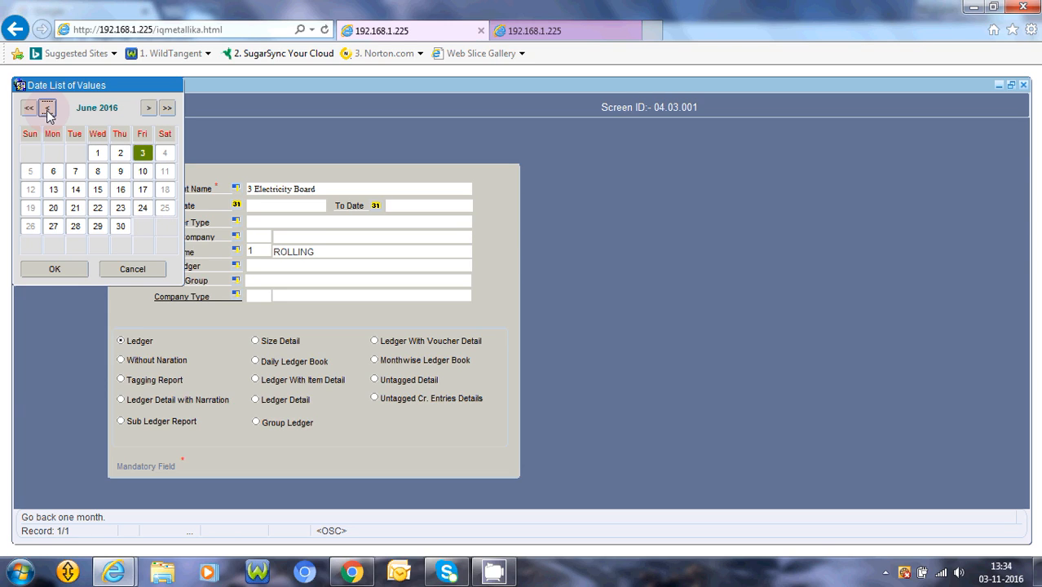
click(47, 109)
click(47, 110)
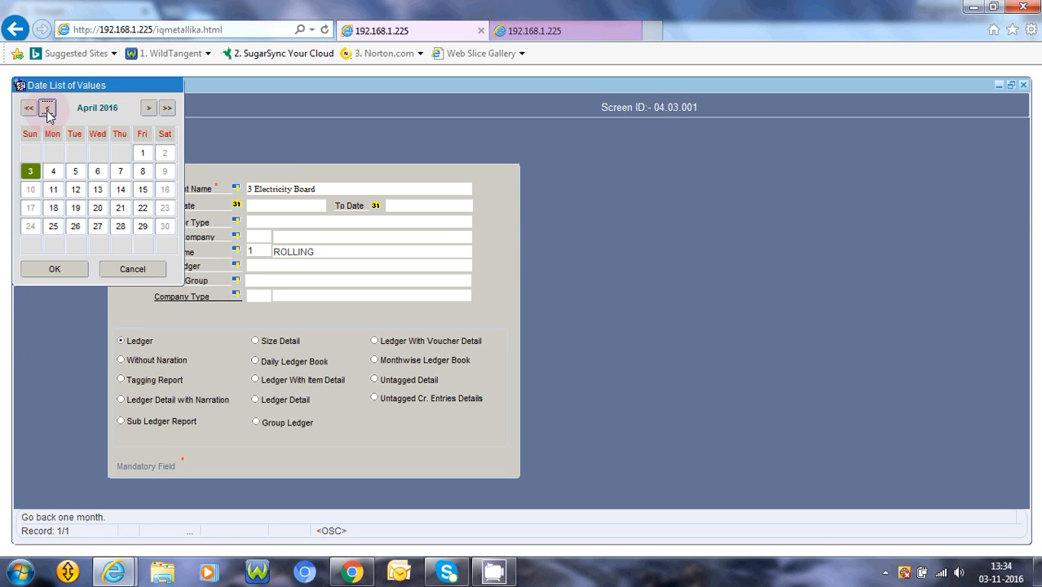
click(69, 270)
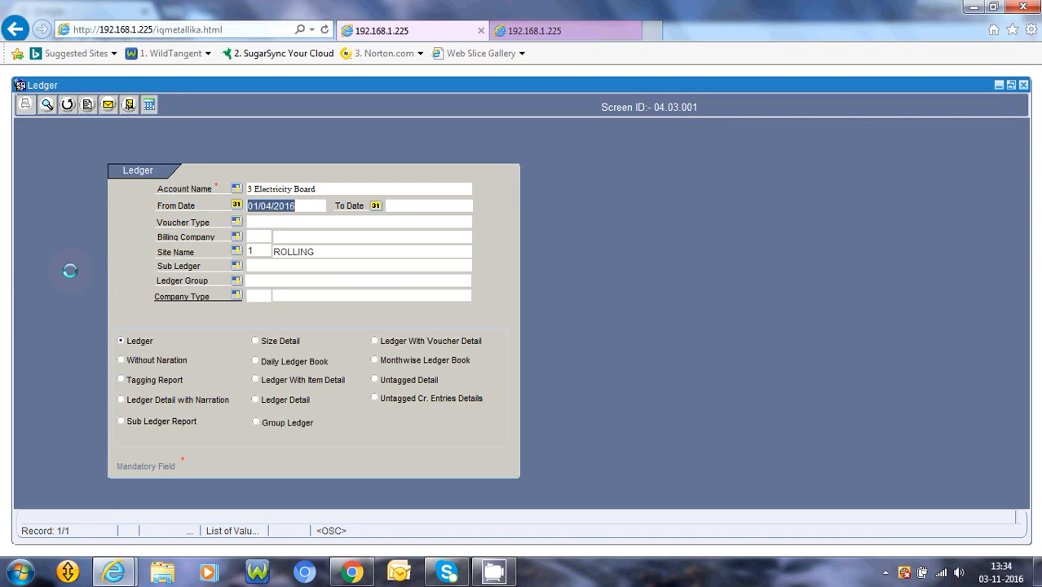
click(377, 205)
click(70, 269)
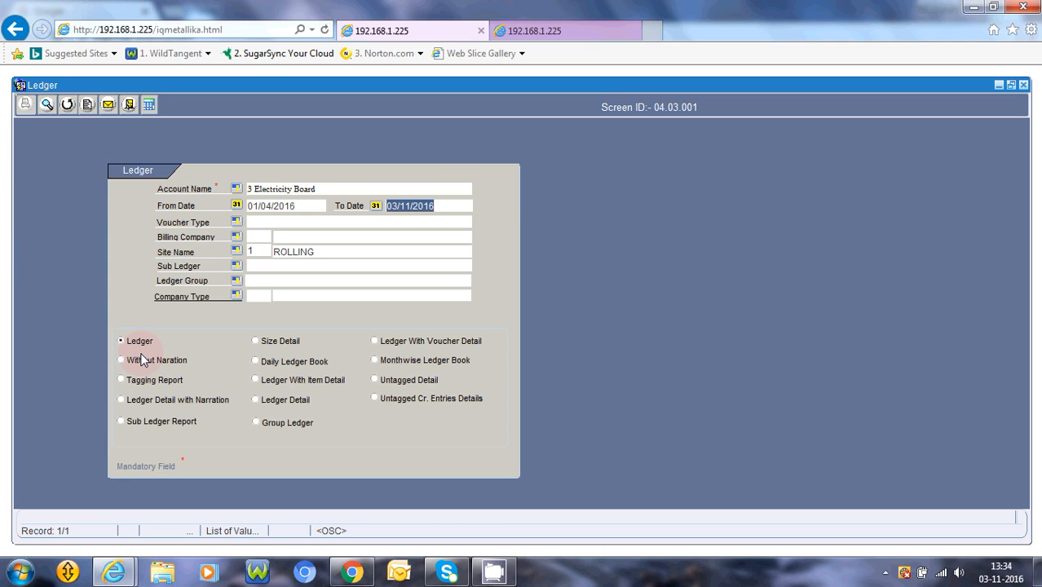
Preview the Ledger report and examine its voucher entries from the header down to the totals.
click(48, 107)
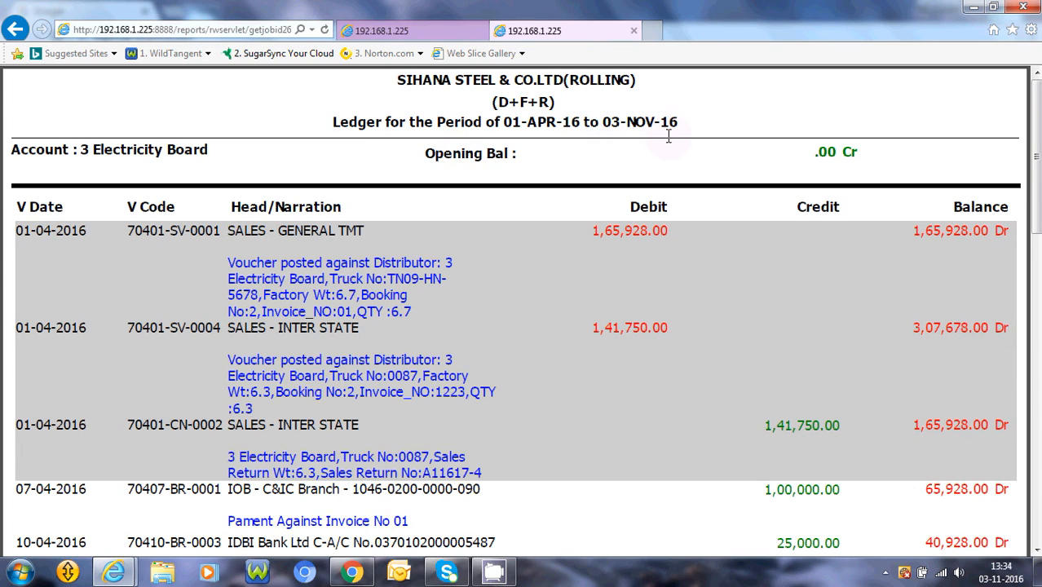
drag(1039, 159, 1039, 174)
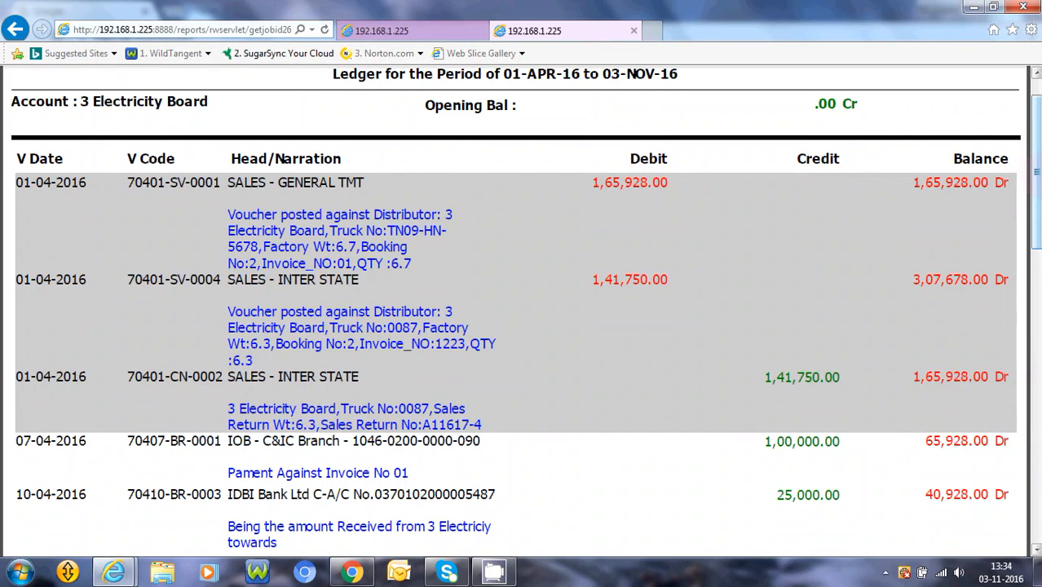
drag(1038, 172, 1037, 186)
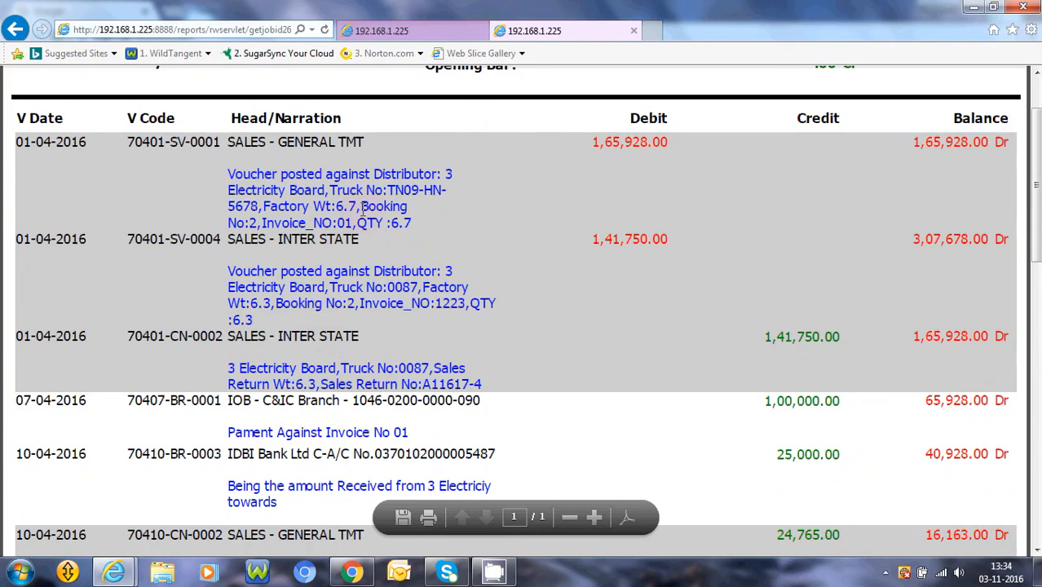
drag(1036, 141, 1040, 209)
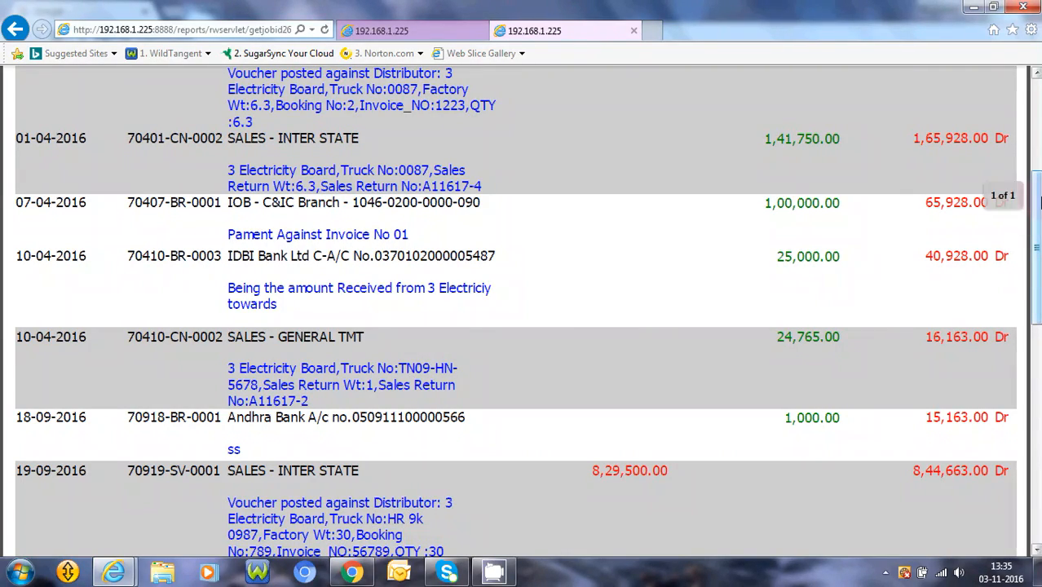
scroll(522, 310, down, 4)
scroll(522, 310, down, 4)
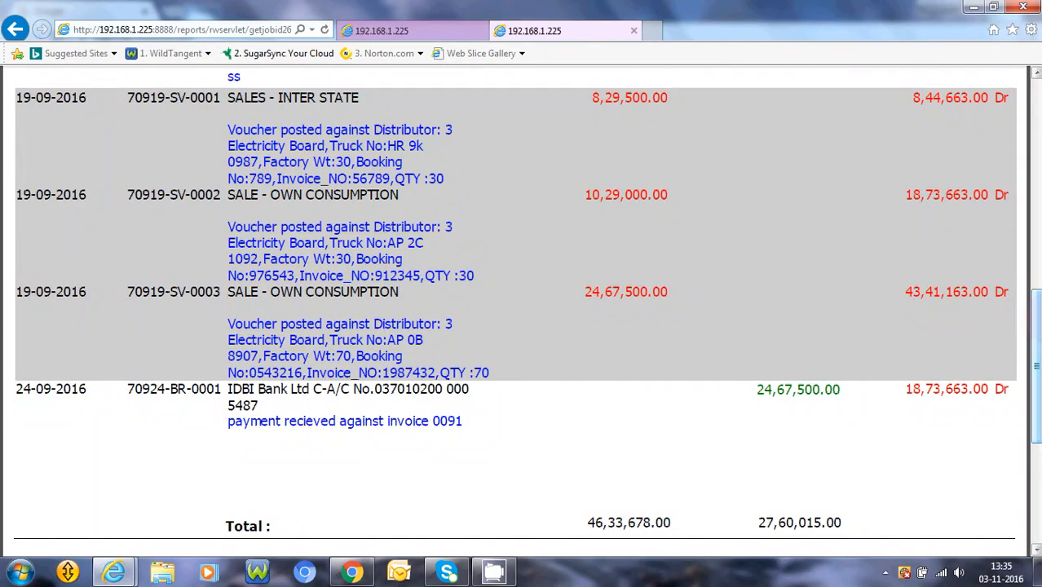
scroll(522, 310, down, 1)
scroll(522, 310, up, 8)
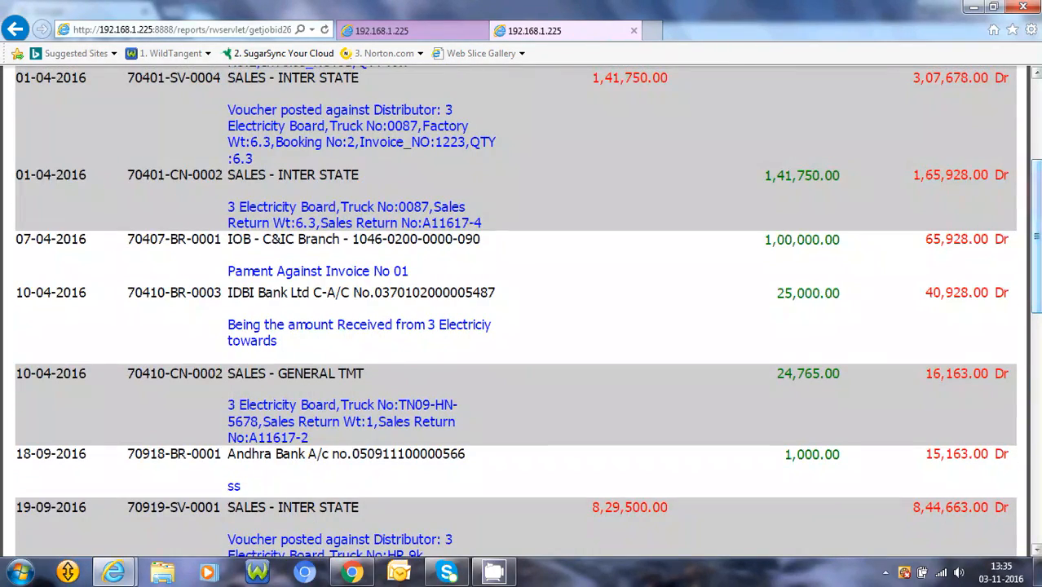
Preview the report as Ledger With Voucher Detail and examine its entries down to the closing balance.
click(458, 33)
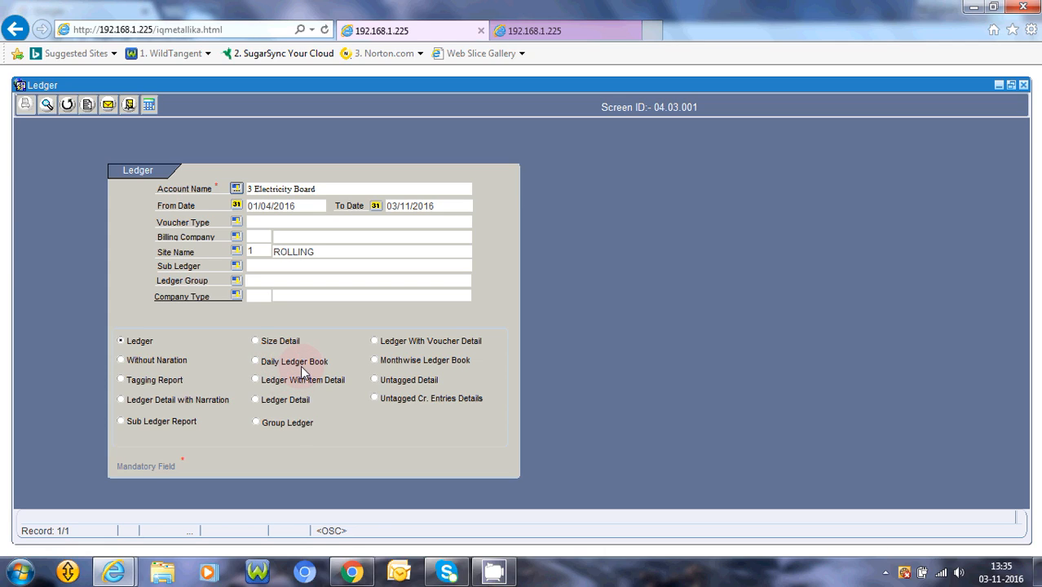
click(374, 342)
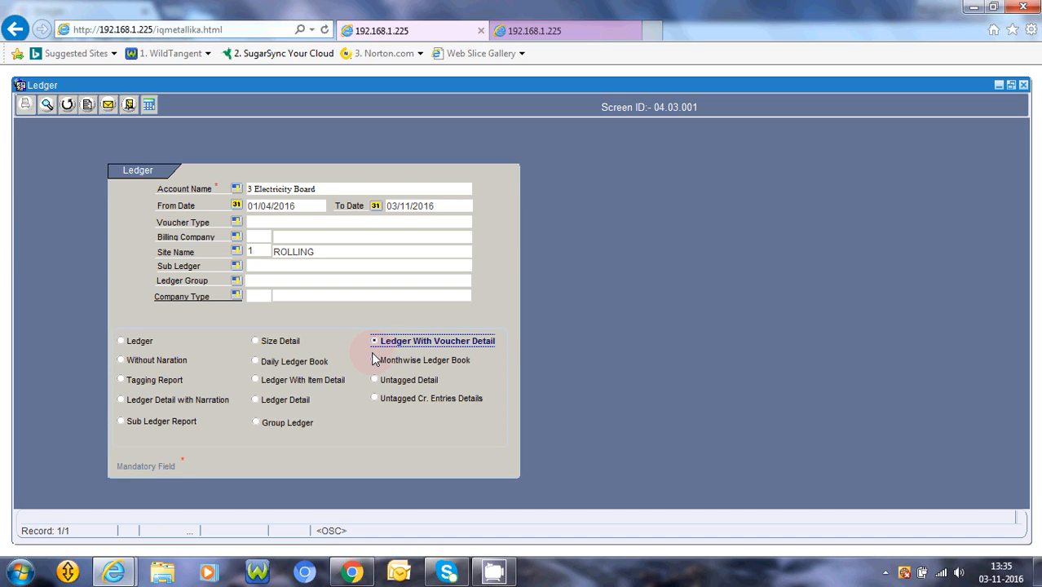
click(46, 106)
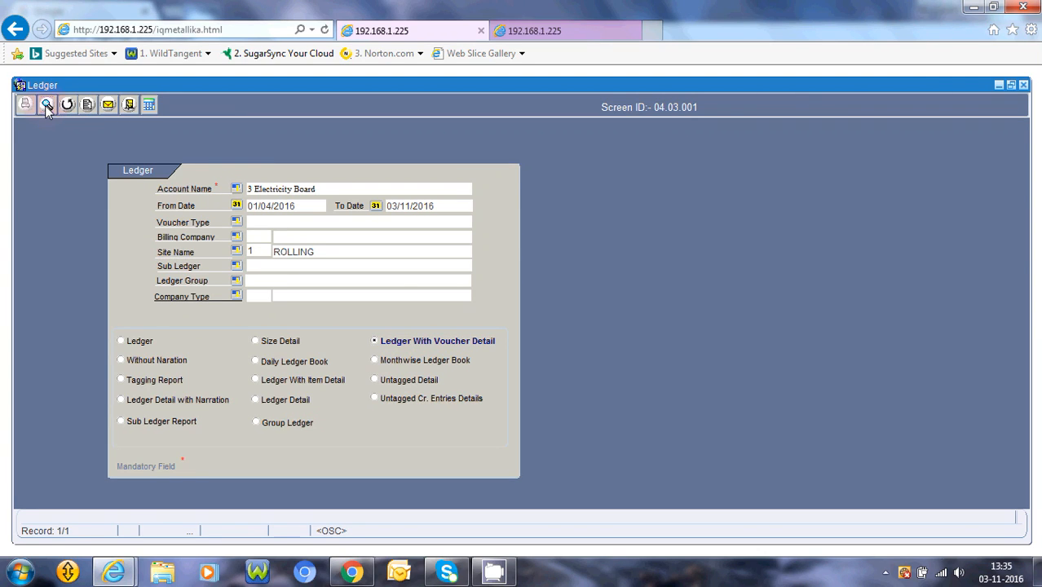
click(519, 30)
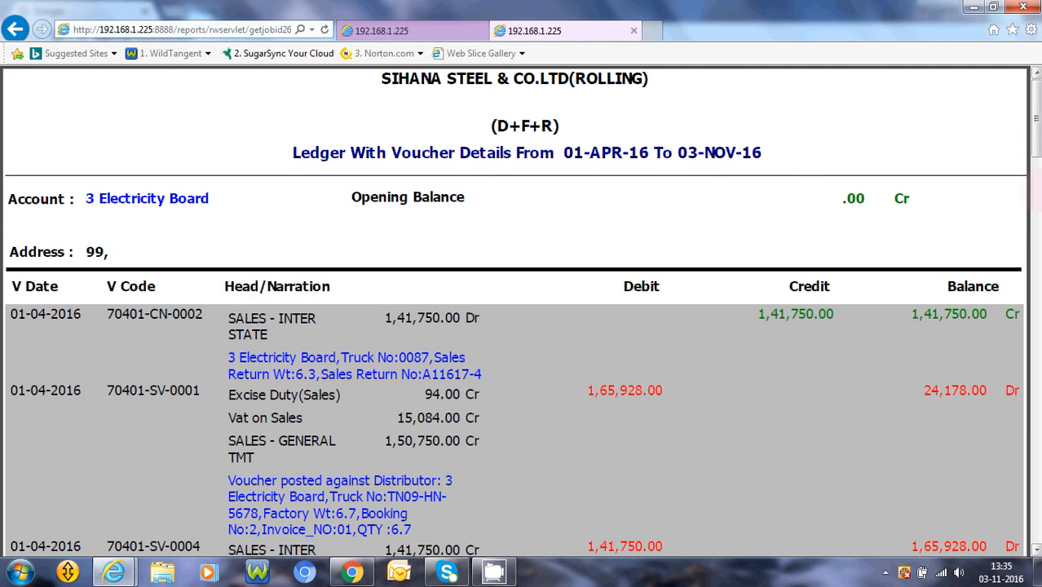
drag(1035, 147, 1035, 178)
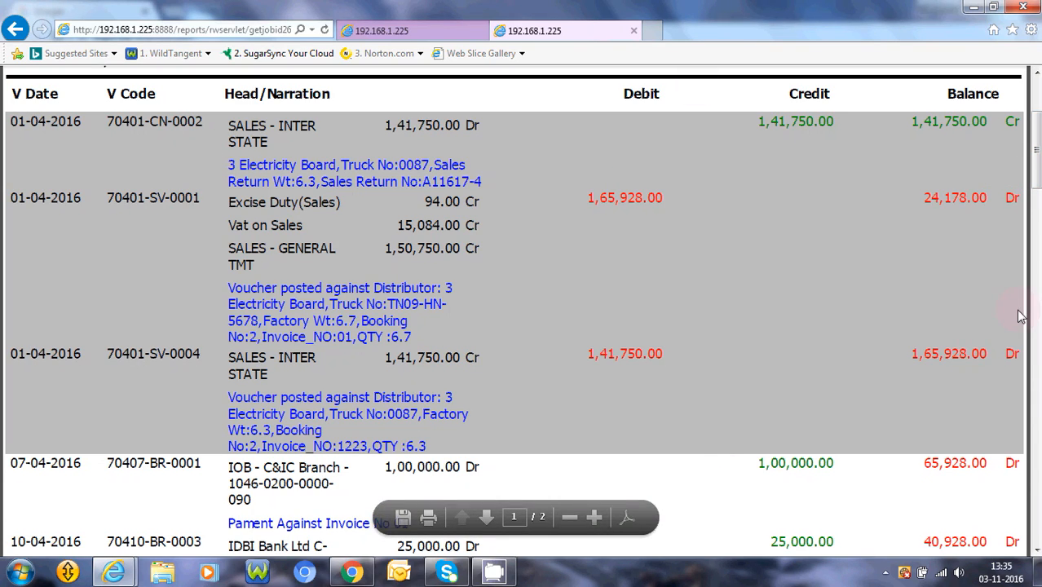
click(1037, 224)
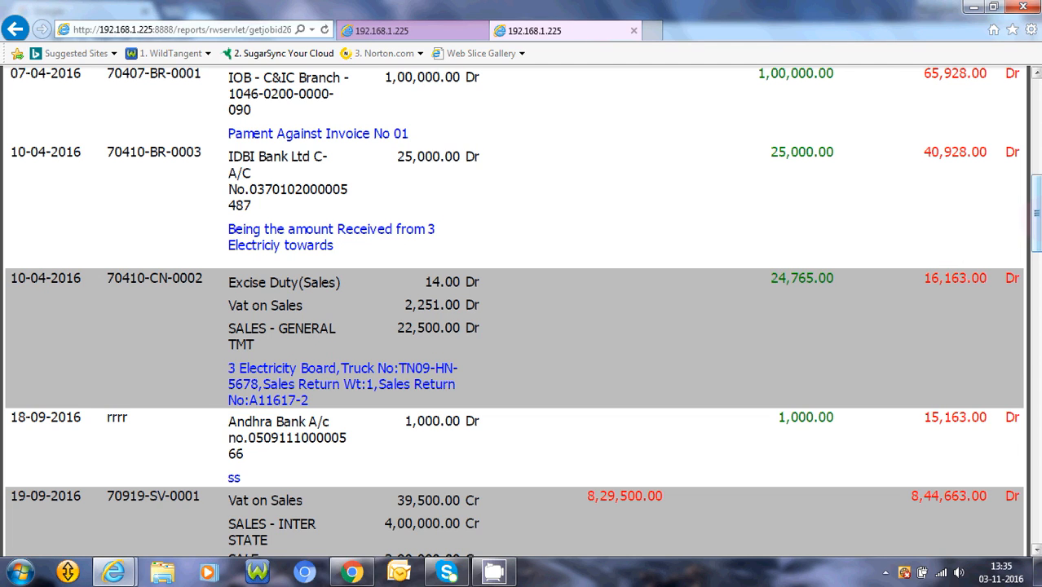
drag(1037, 212, 1037, 348)
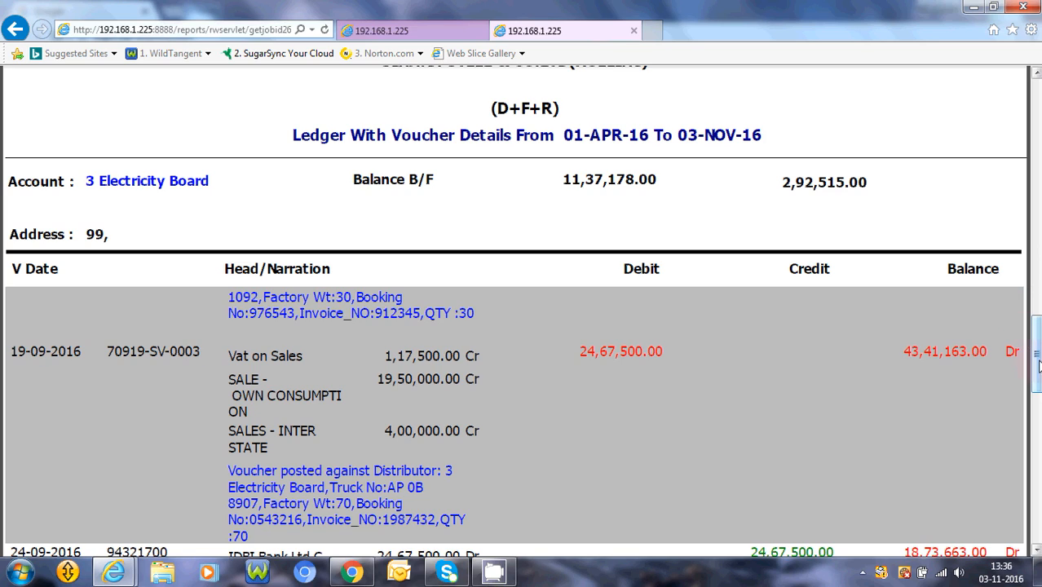
drag(1035, 367, 1035, 435)
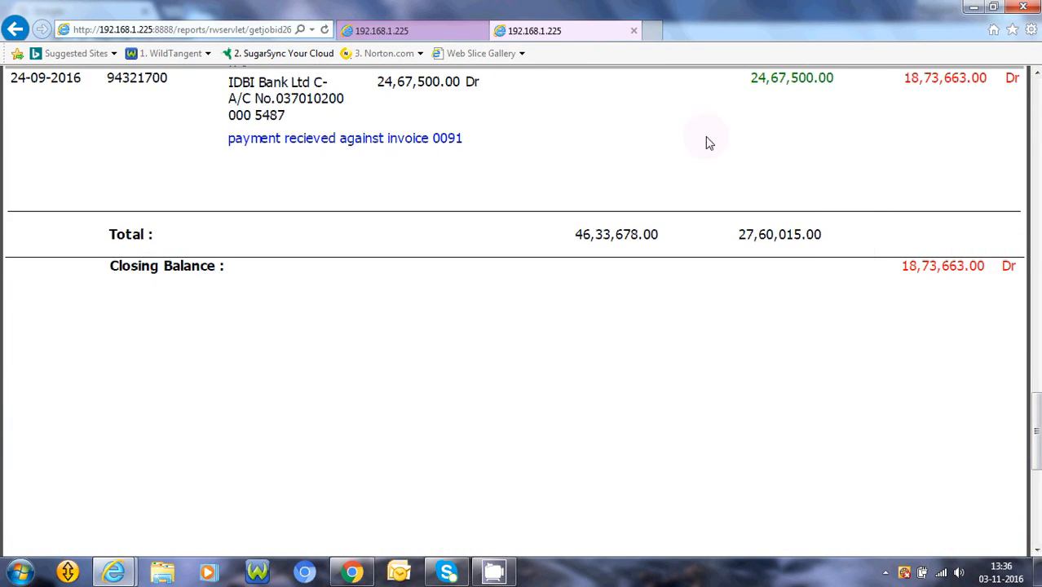
Preview the report as Daily Ledger Book and examine its datewise opening balances, transactions and closing balances.
click(408, 28)
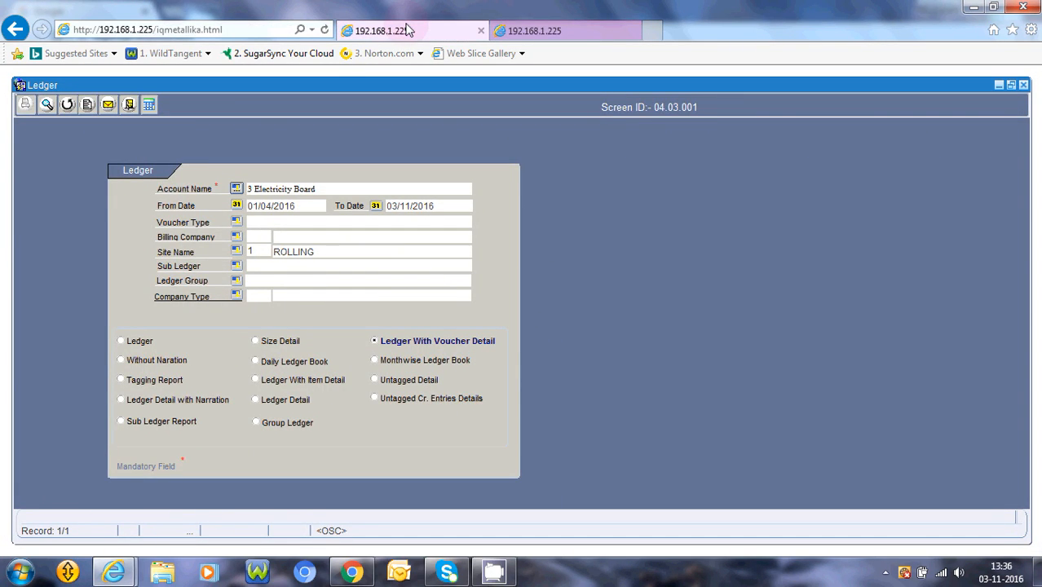
click(256, 362)
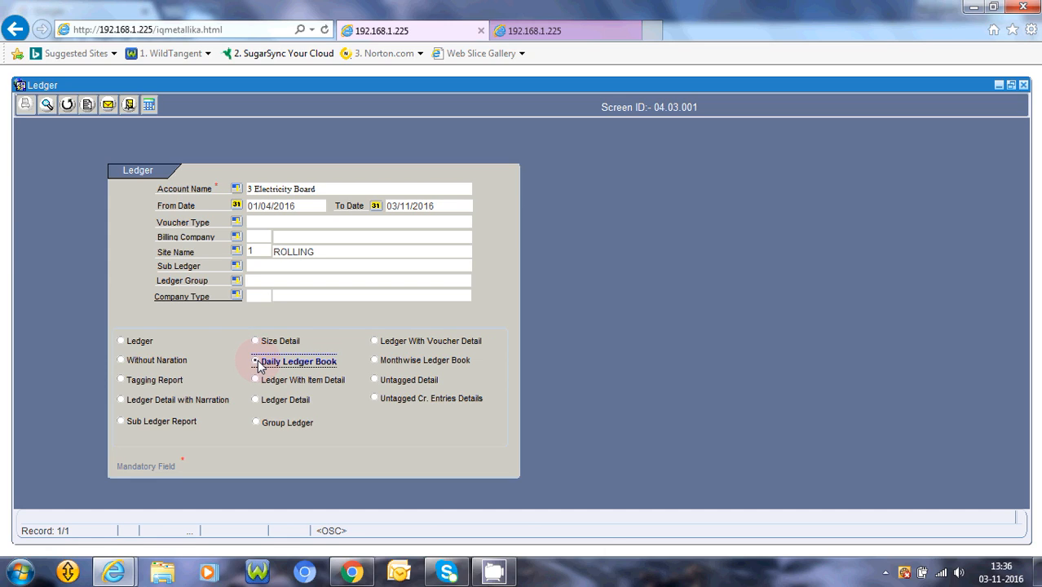
click(54, 104)
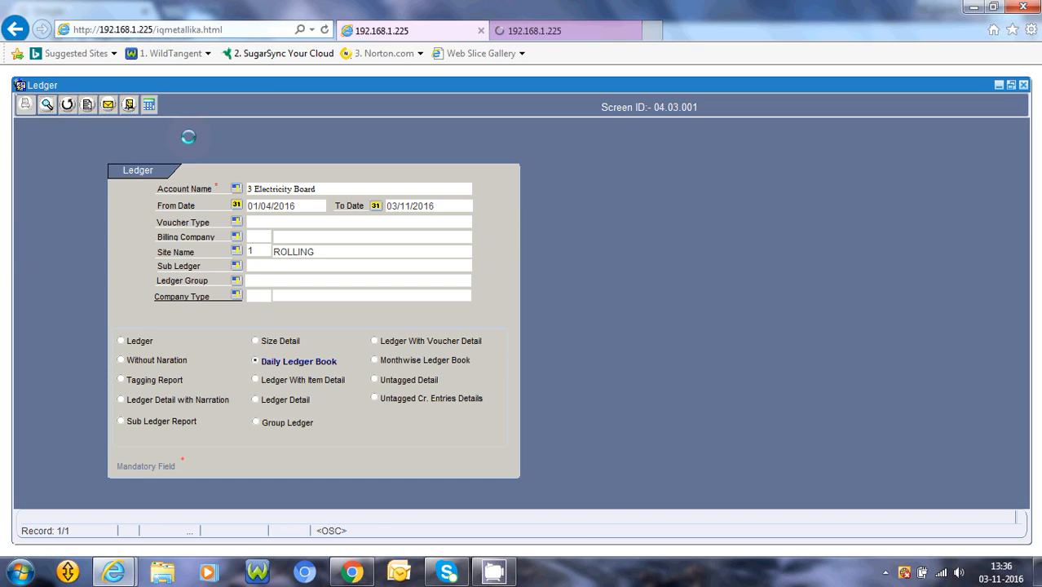
click(526, 34)
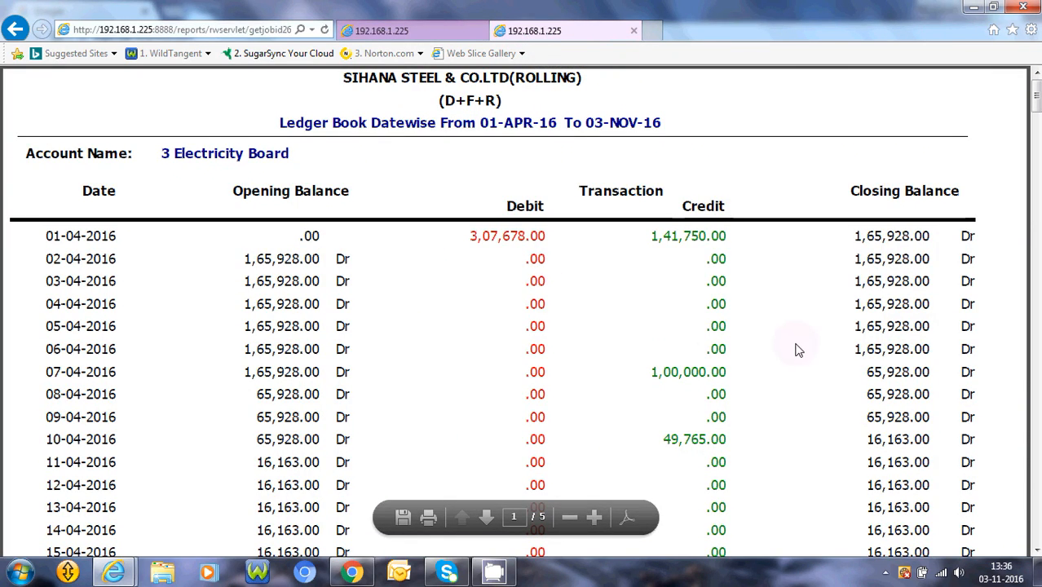
drag(1039, 93, 1037, 294)
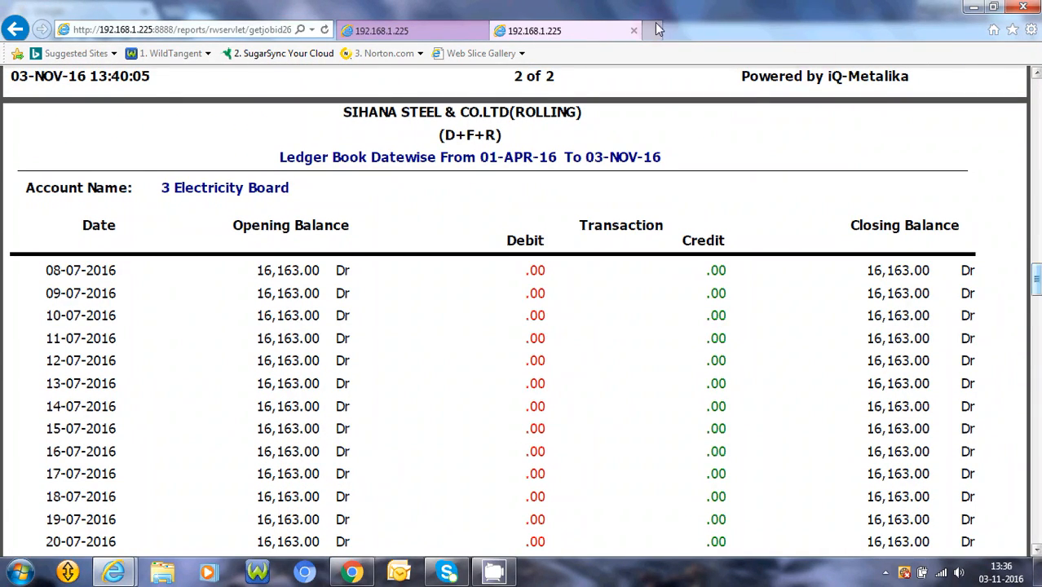
Preview the report as Tagging Report and examine its tagged vouchers, tagging amounts, pending amounts and closing balances.
click(443, 29)
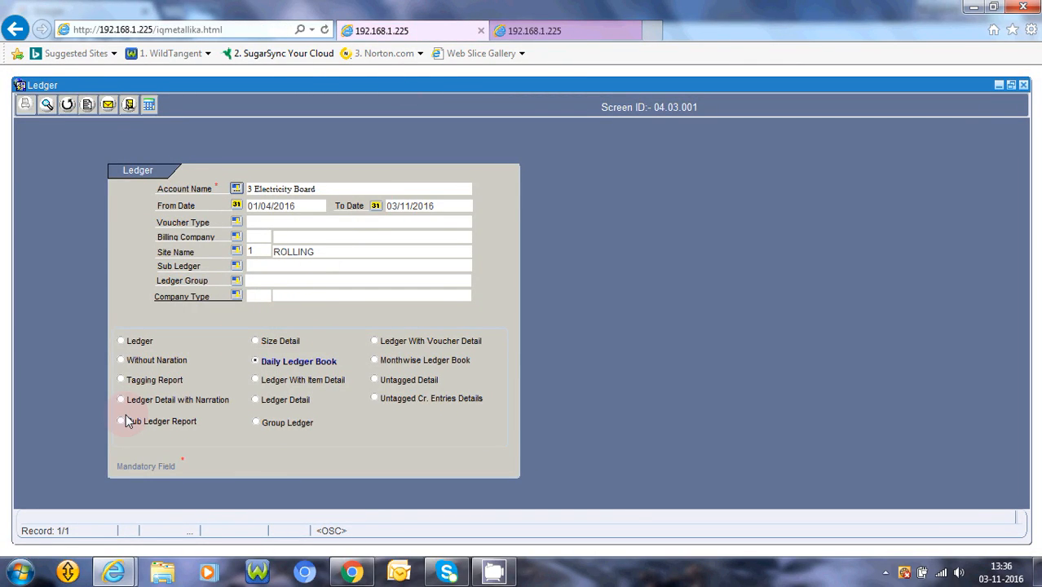
click(122, 384)
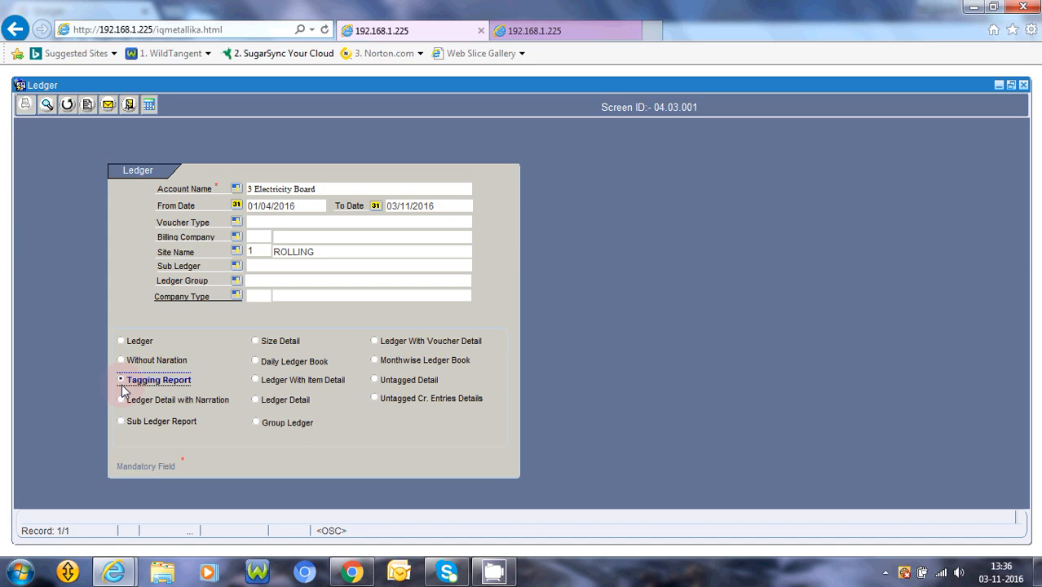
click(46, 106)
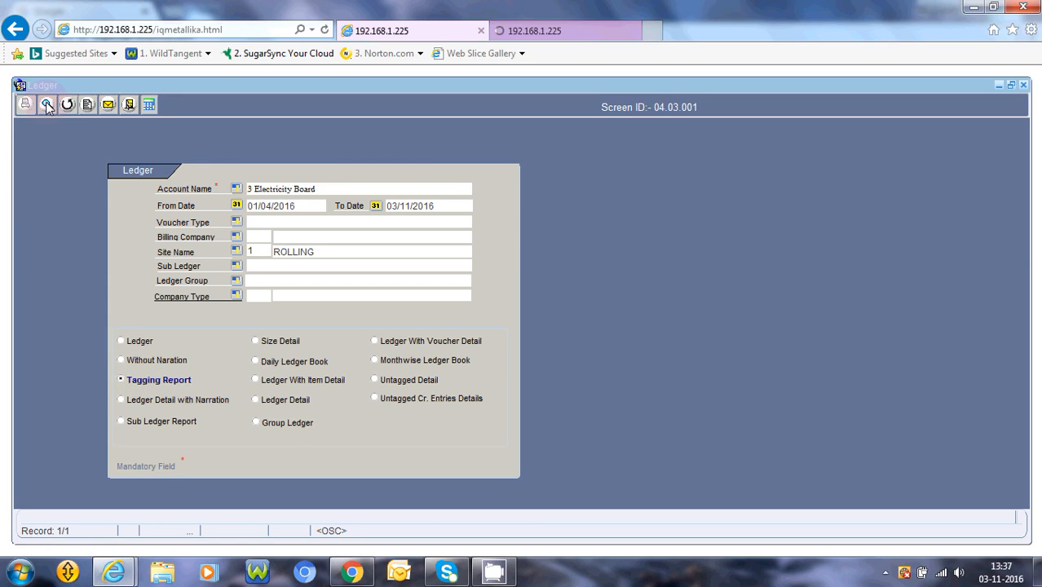
click(533, 33)
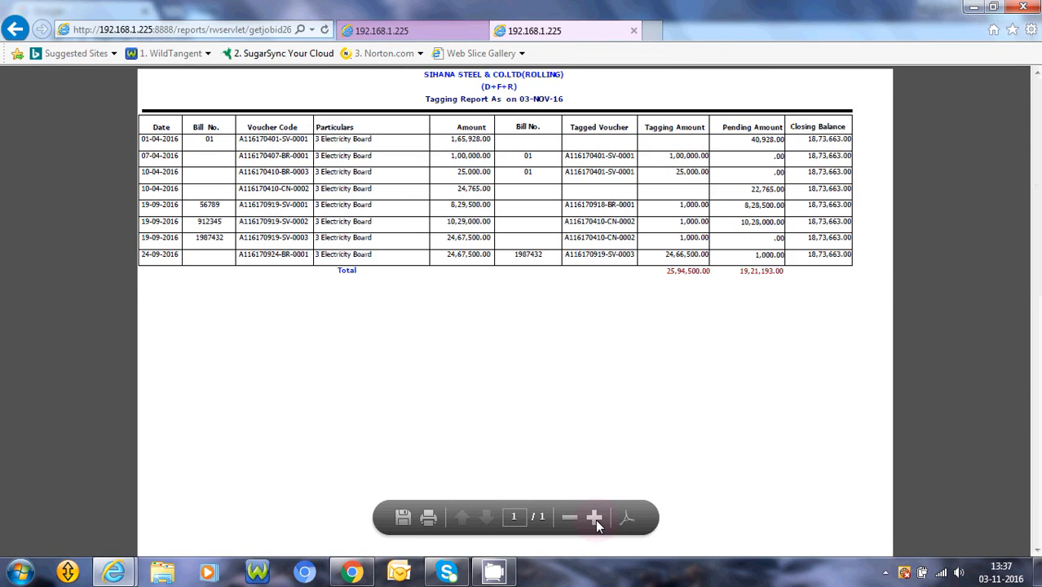
click(595, 519)
click(595, 520)
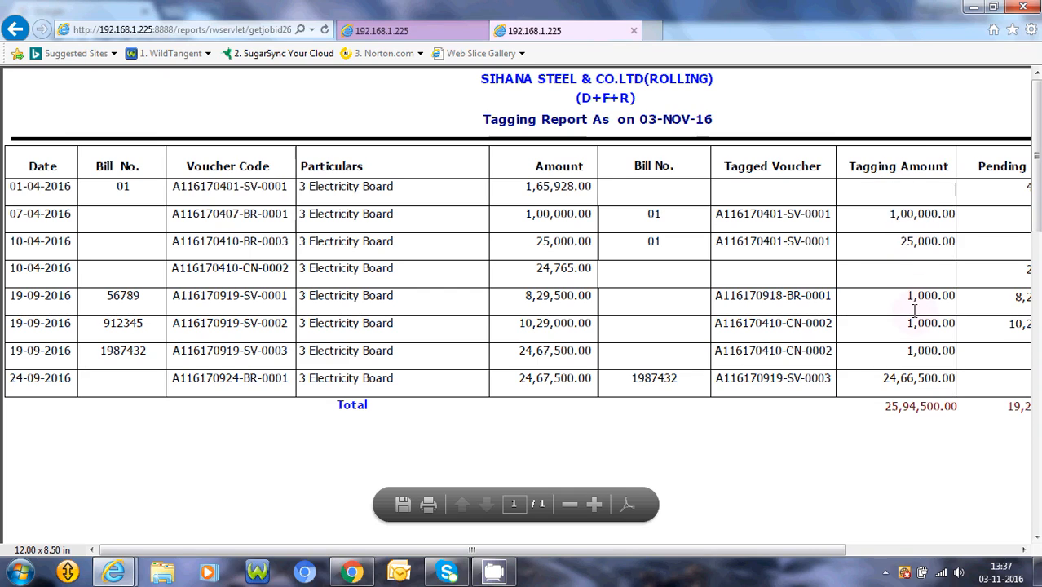
drag(519, 553, 693, 555)
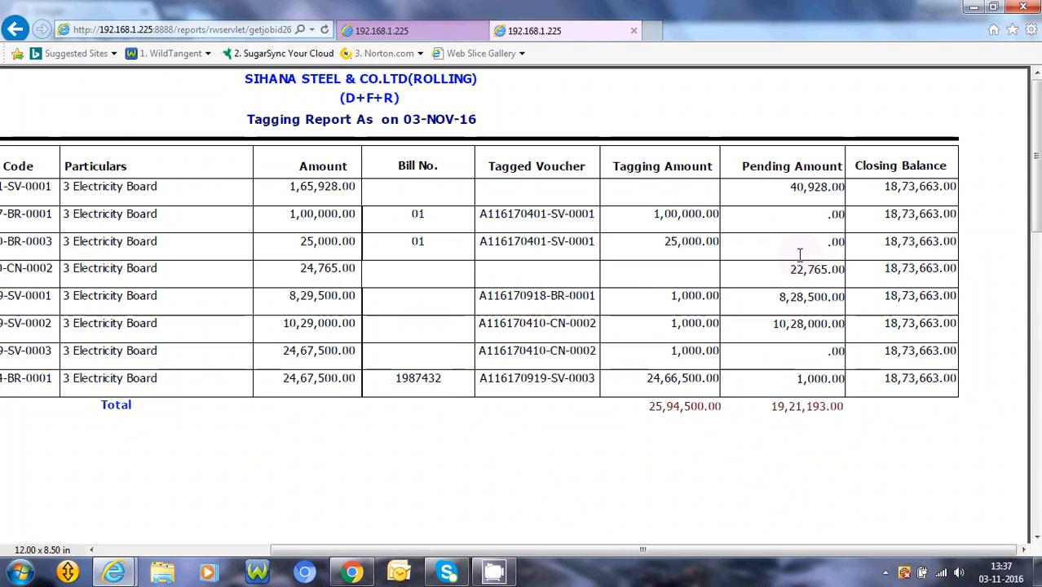
Exit the Ledger report form and return to the Financial Management main screen.
click(420, 30)
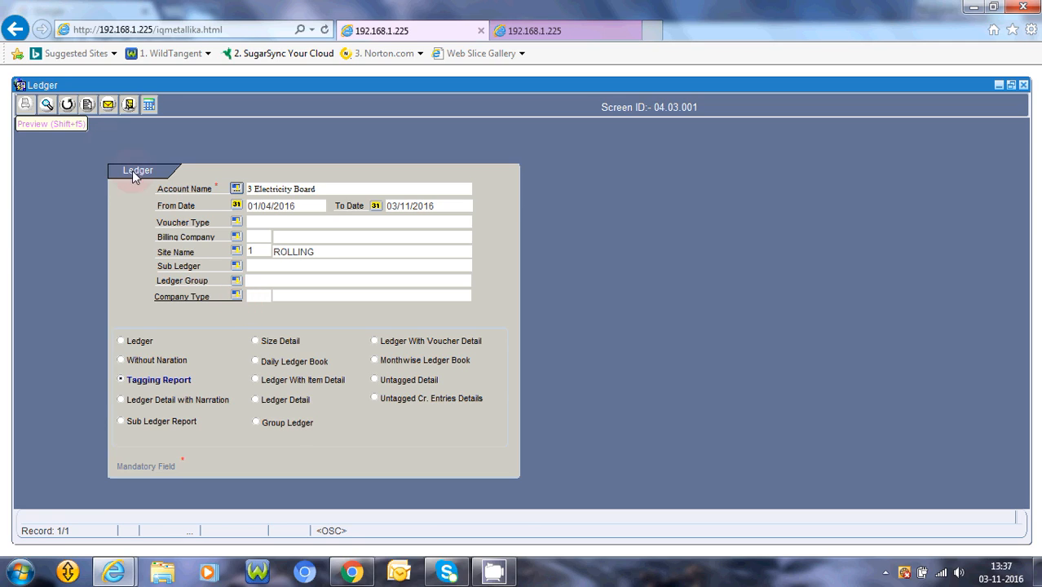
click(130, 105)
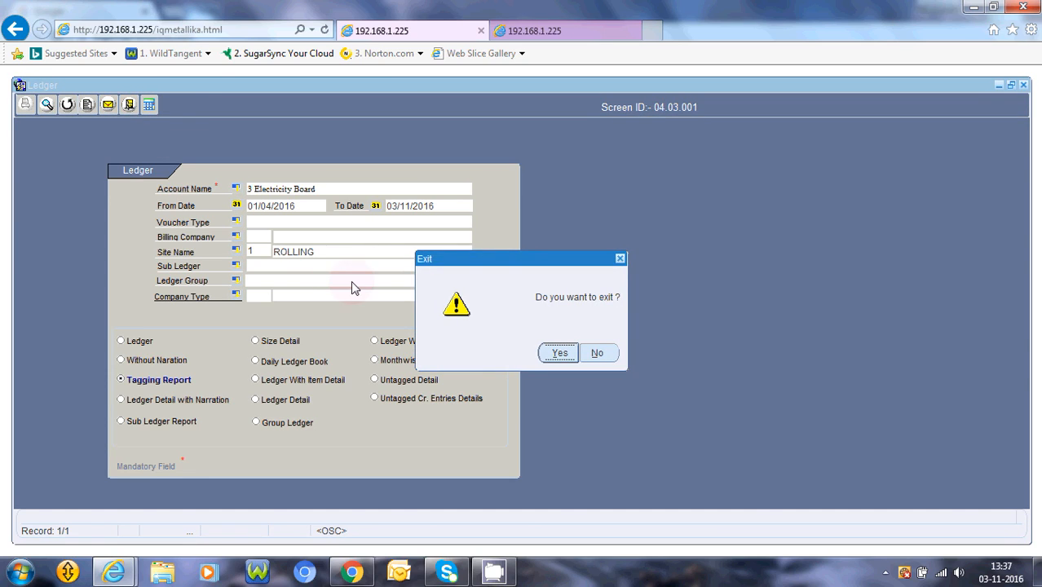
key(Return)
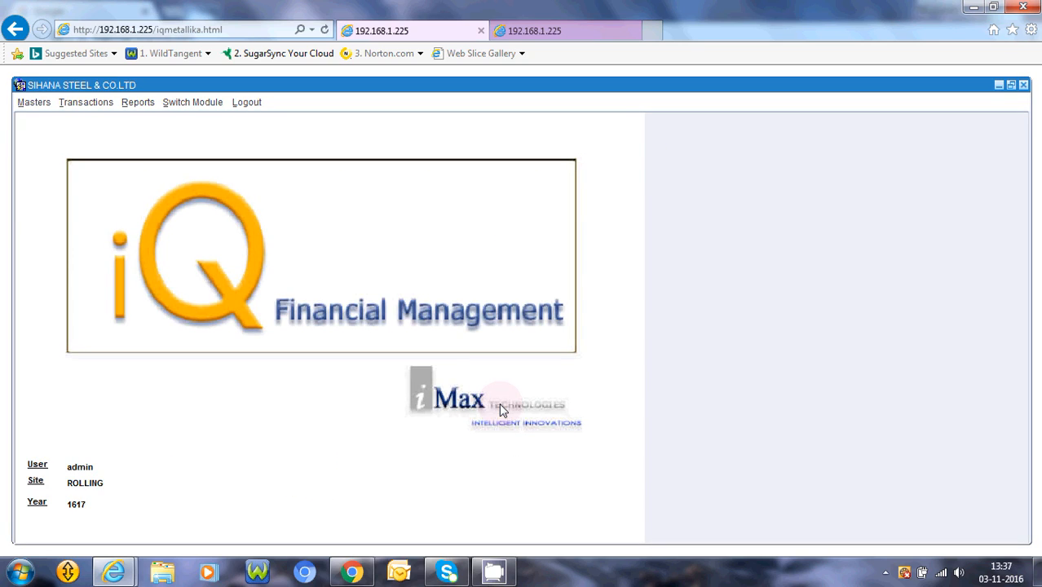